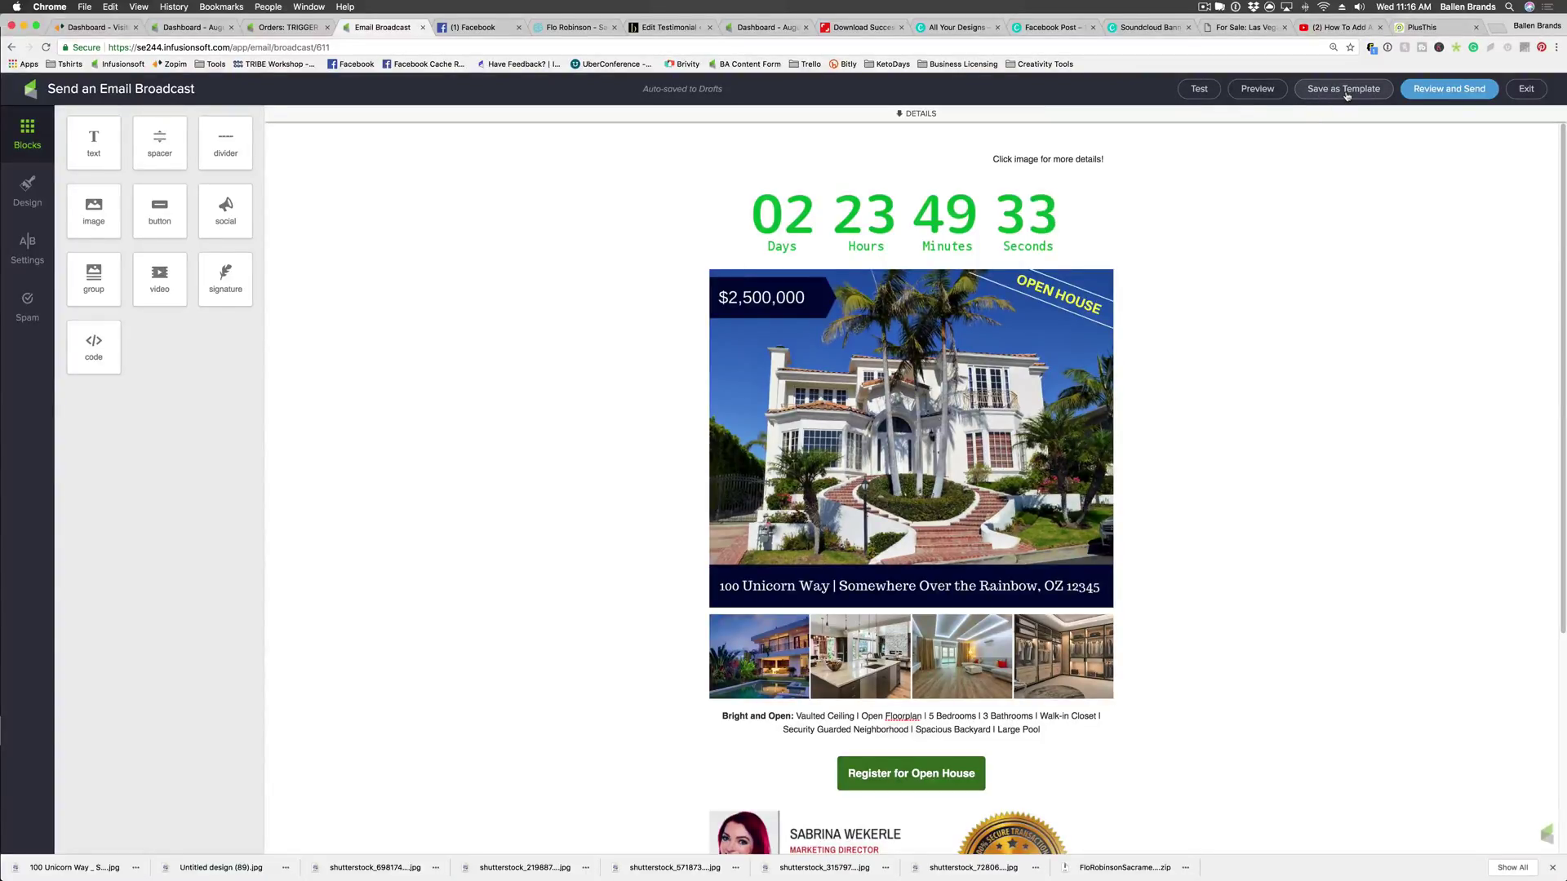
Step: Save the open-house email to My Templates under the name 'Open House'
click(1346, 95)
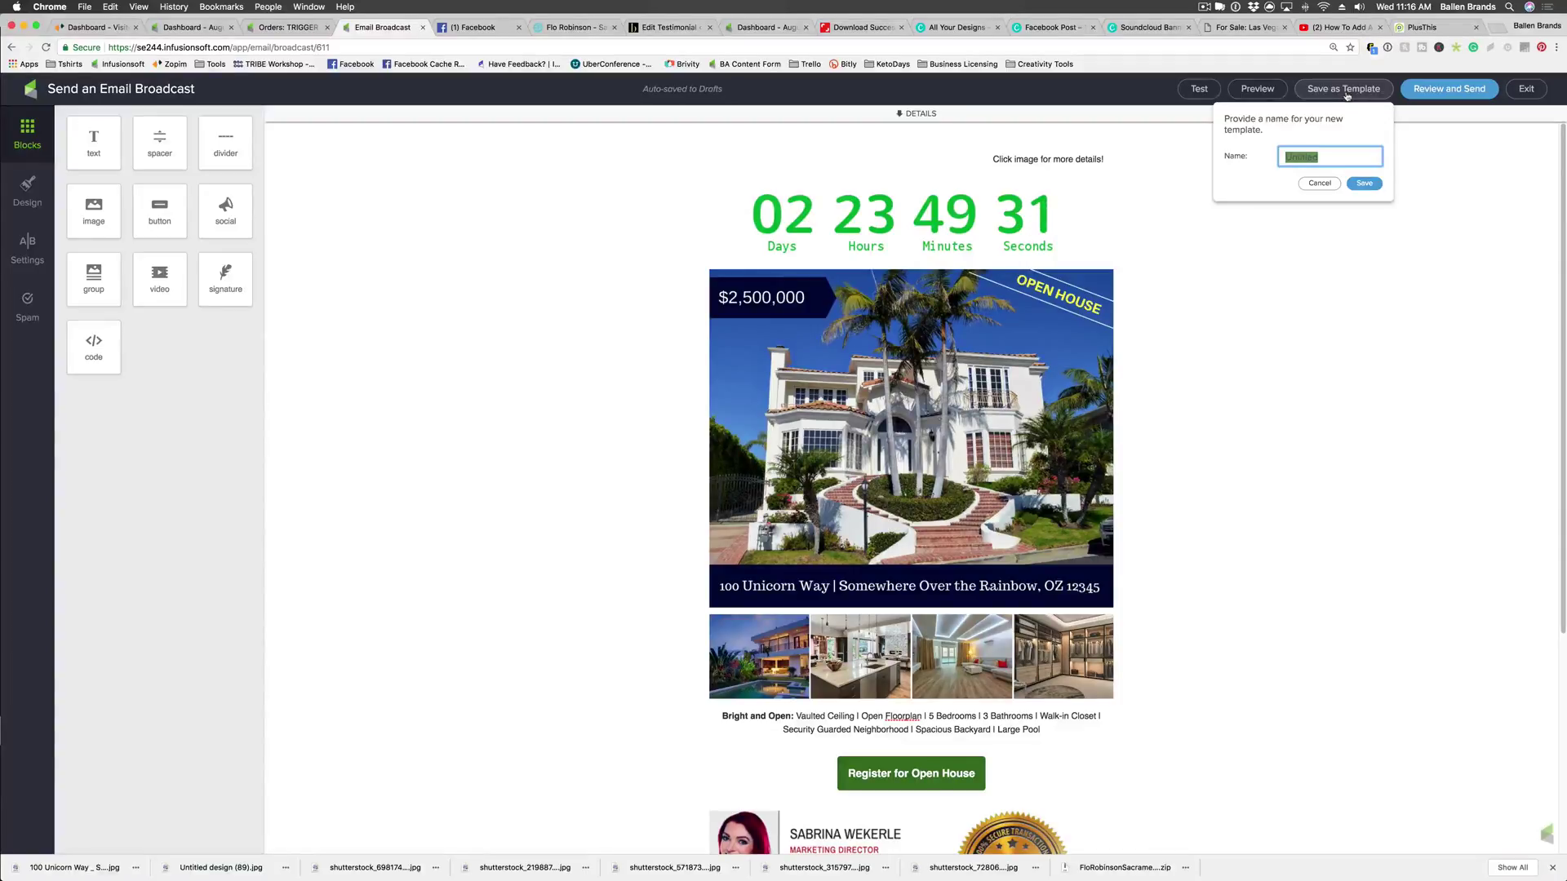
text(Open Ho)
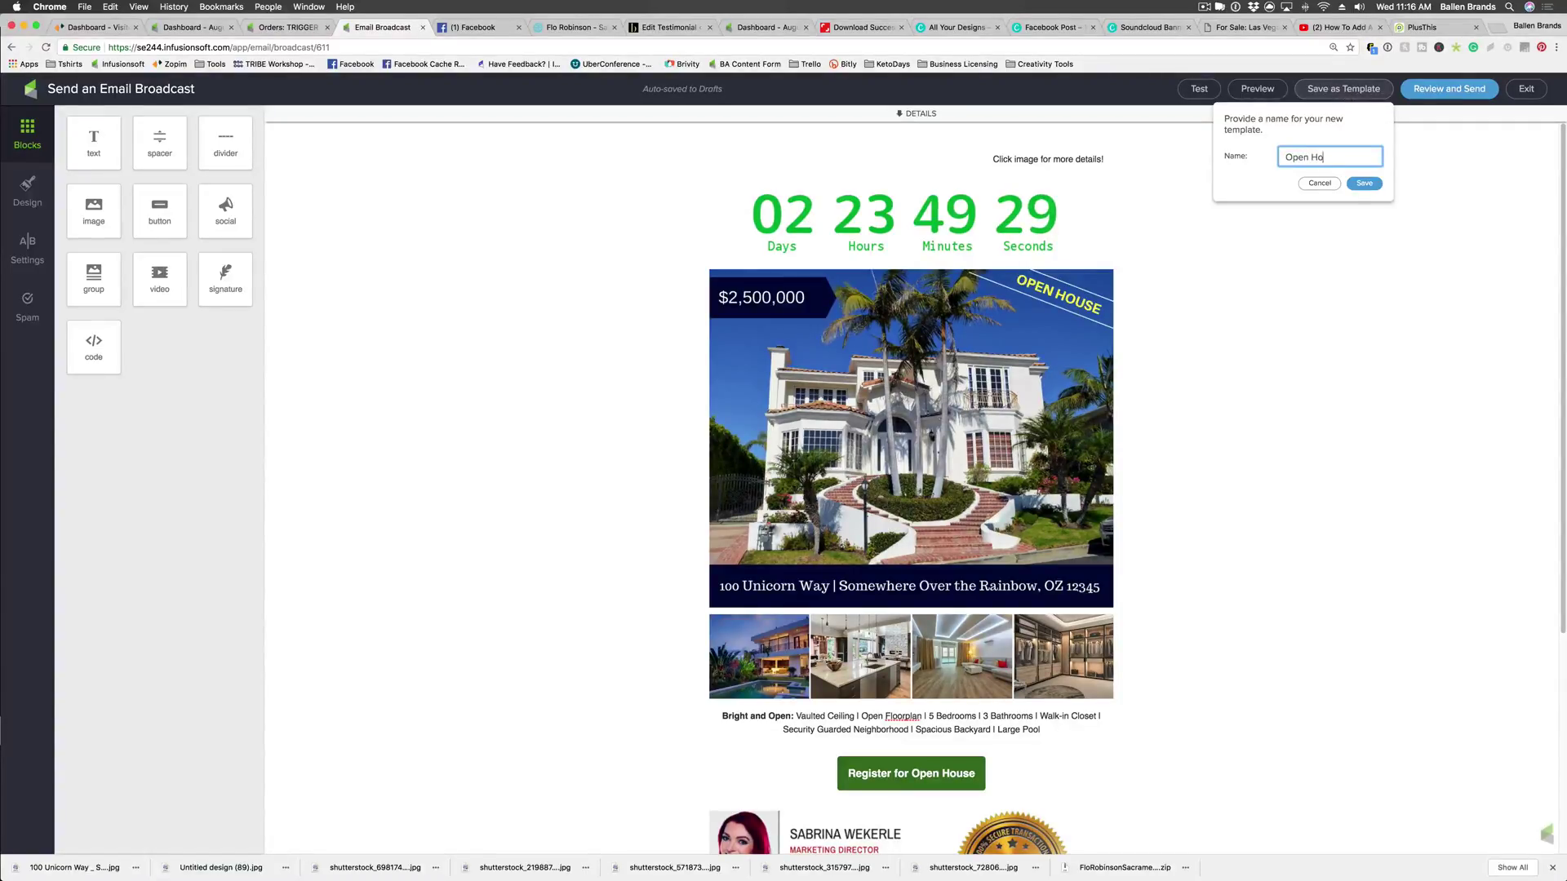
text(use)
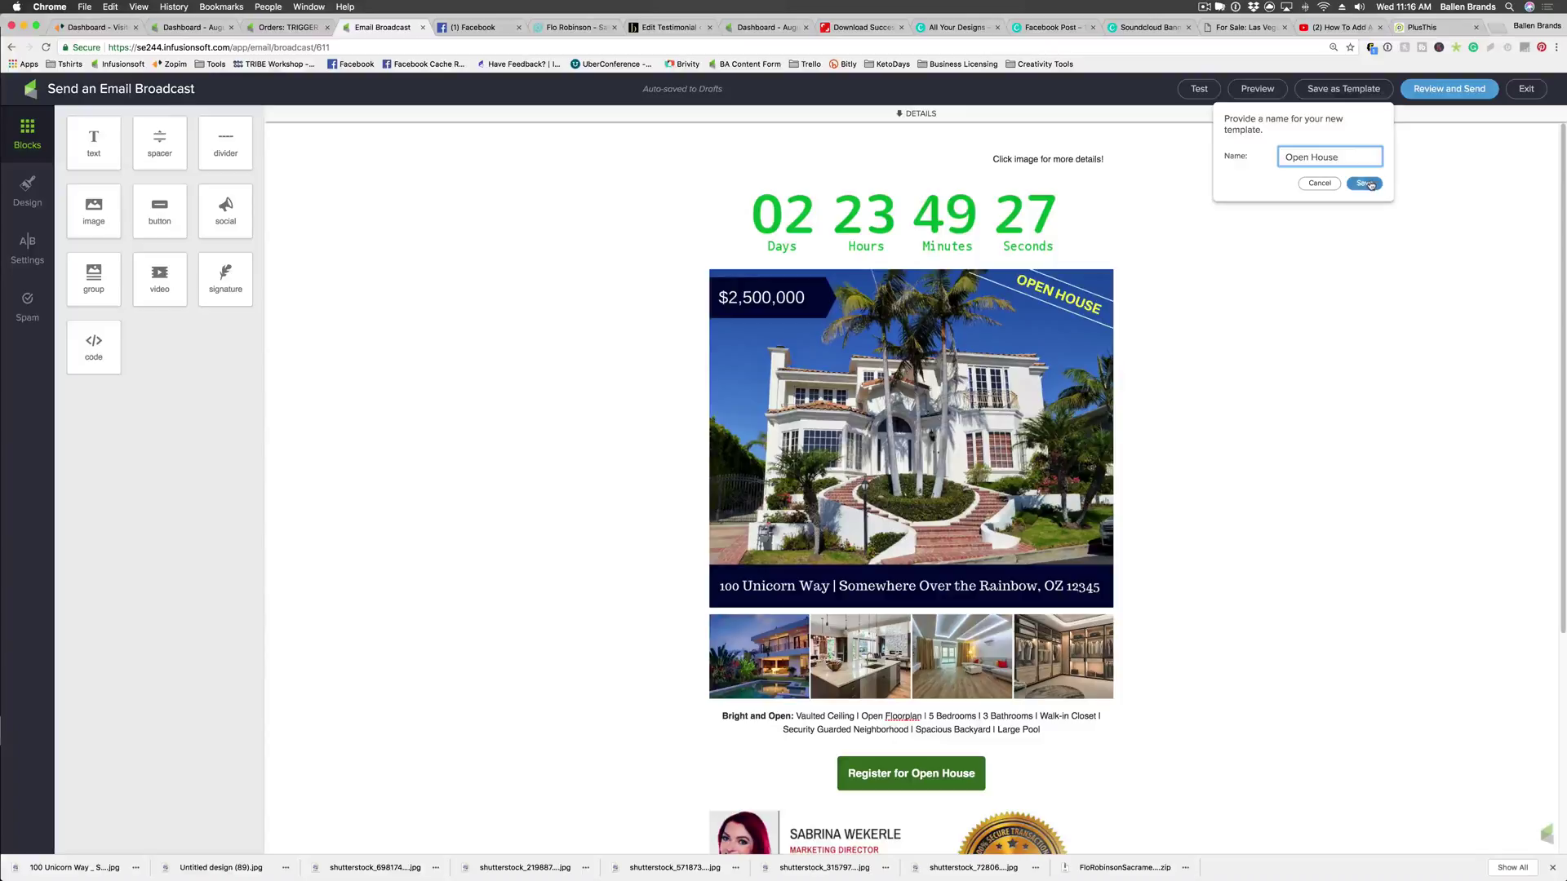
click(1367, 184)
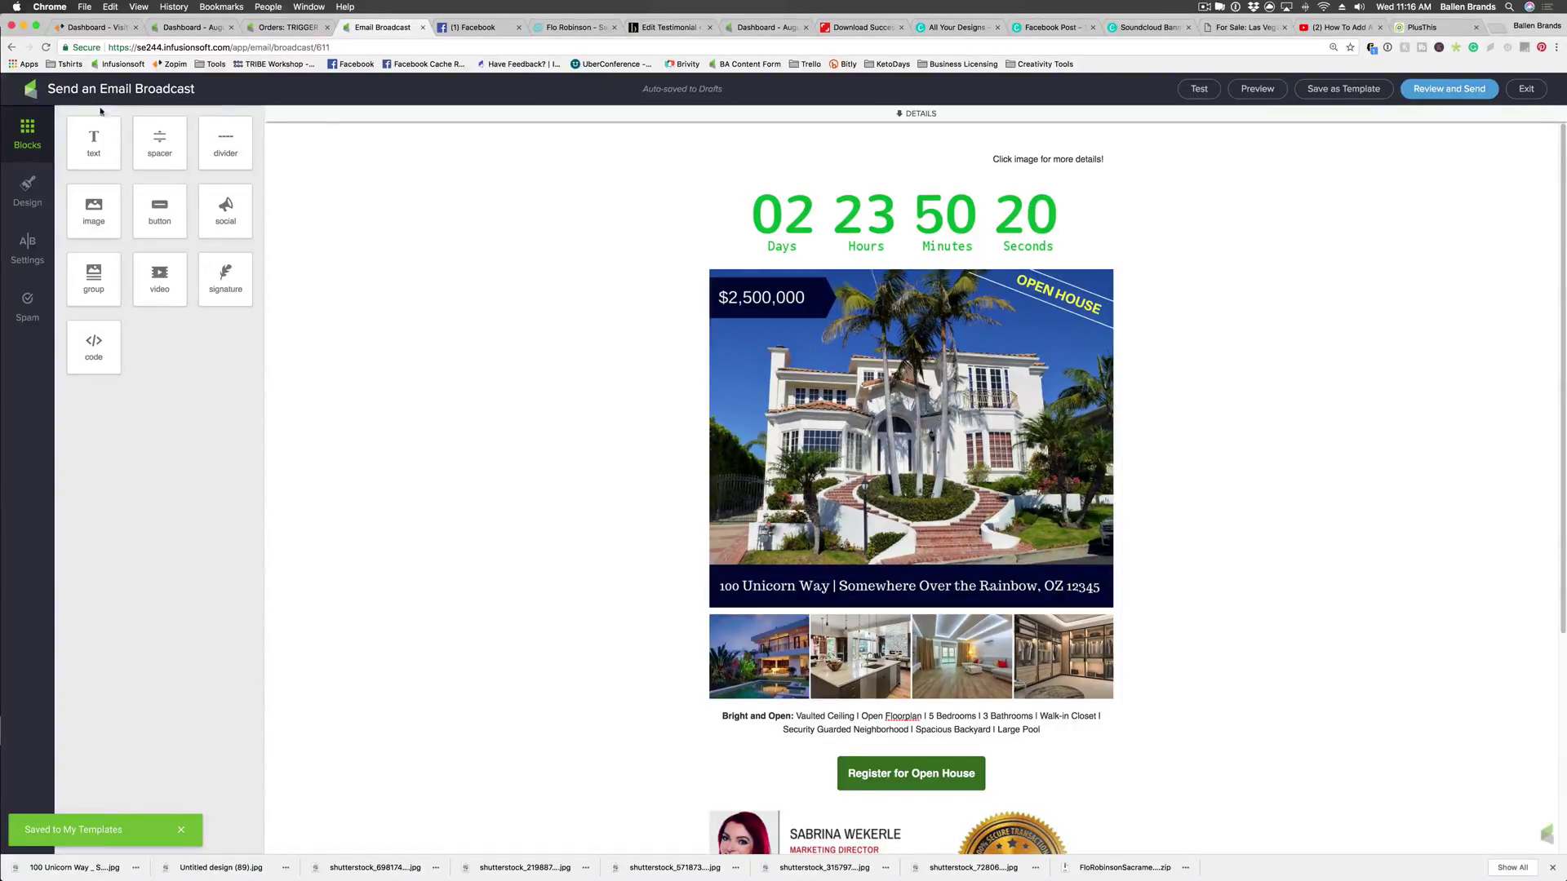
Step: Go to the email template gallery and dismiss the Pick a Template to Convert panel
click(1526, 88)
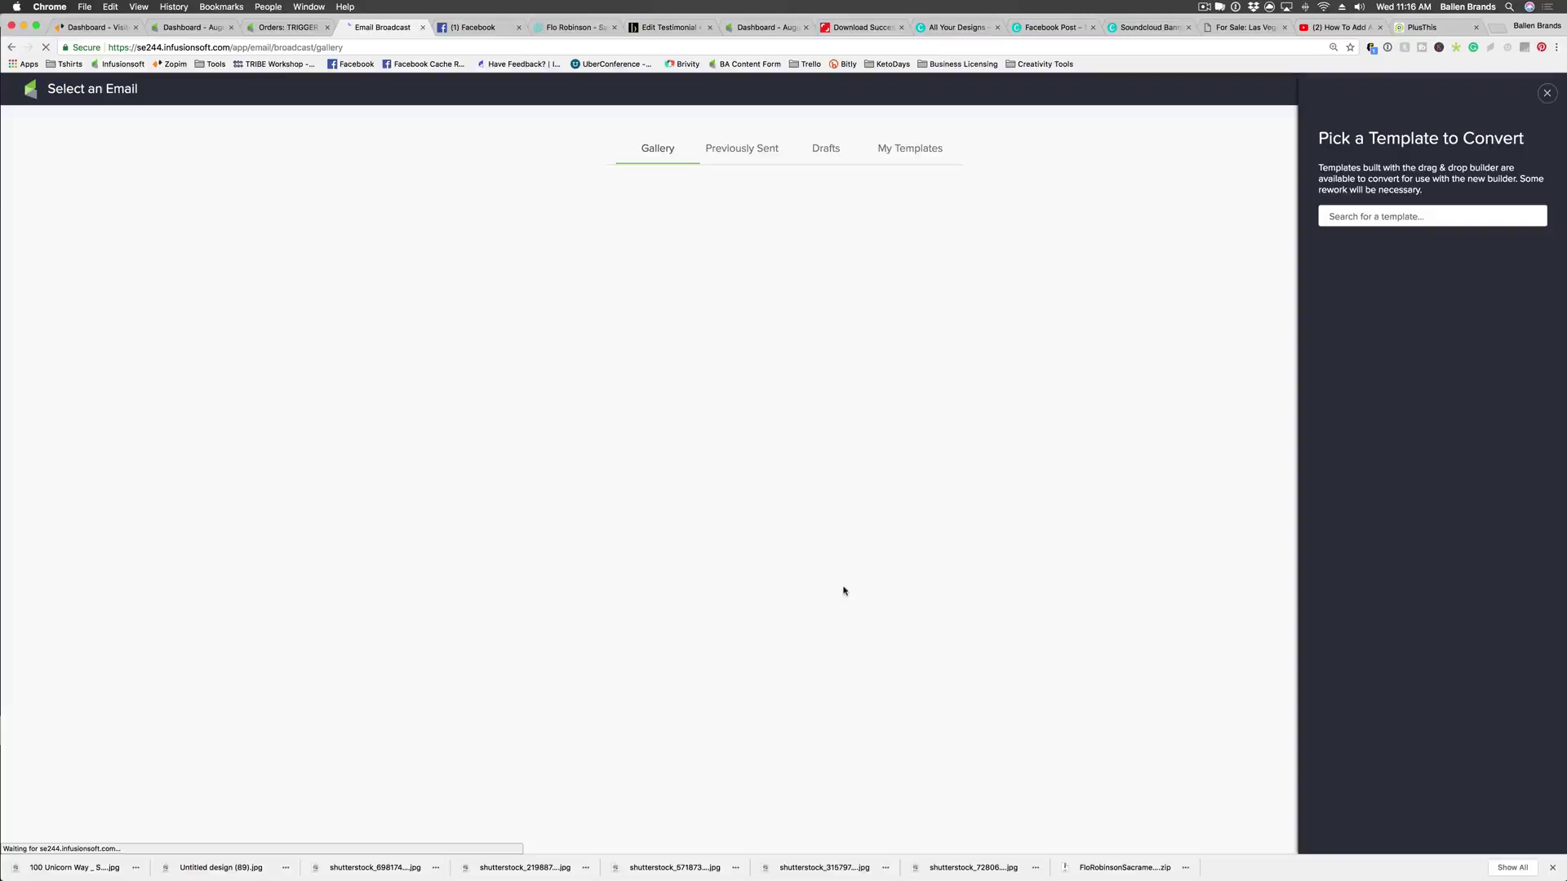
click(1546, 93)
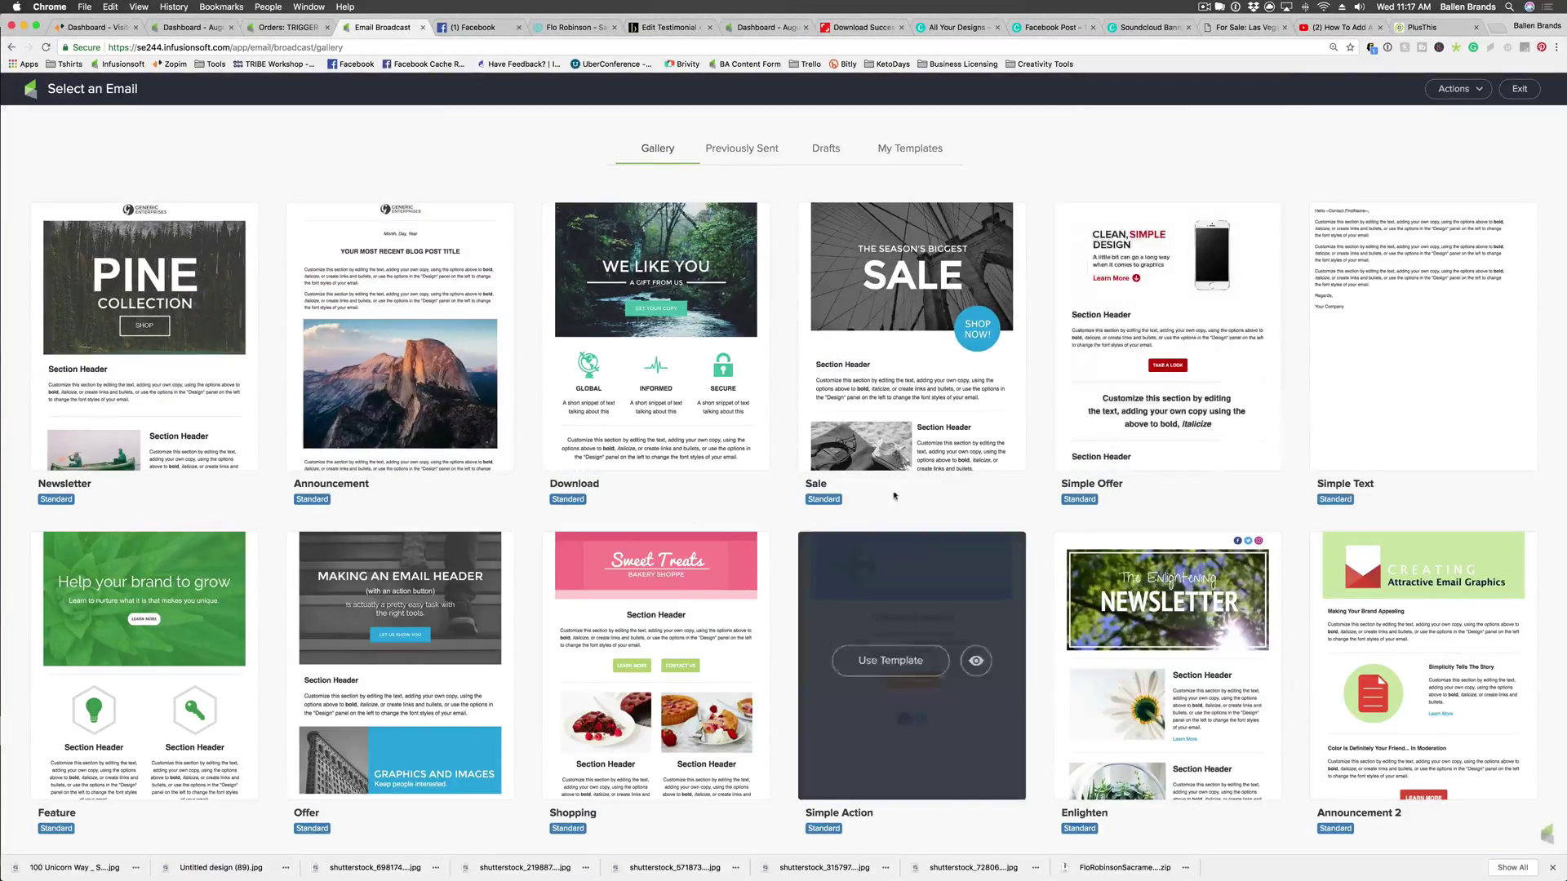
Step: Start a new email from the Open House template in My Templates
click(910, 151)
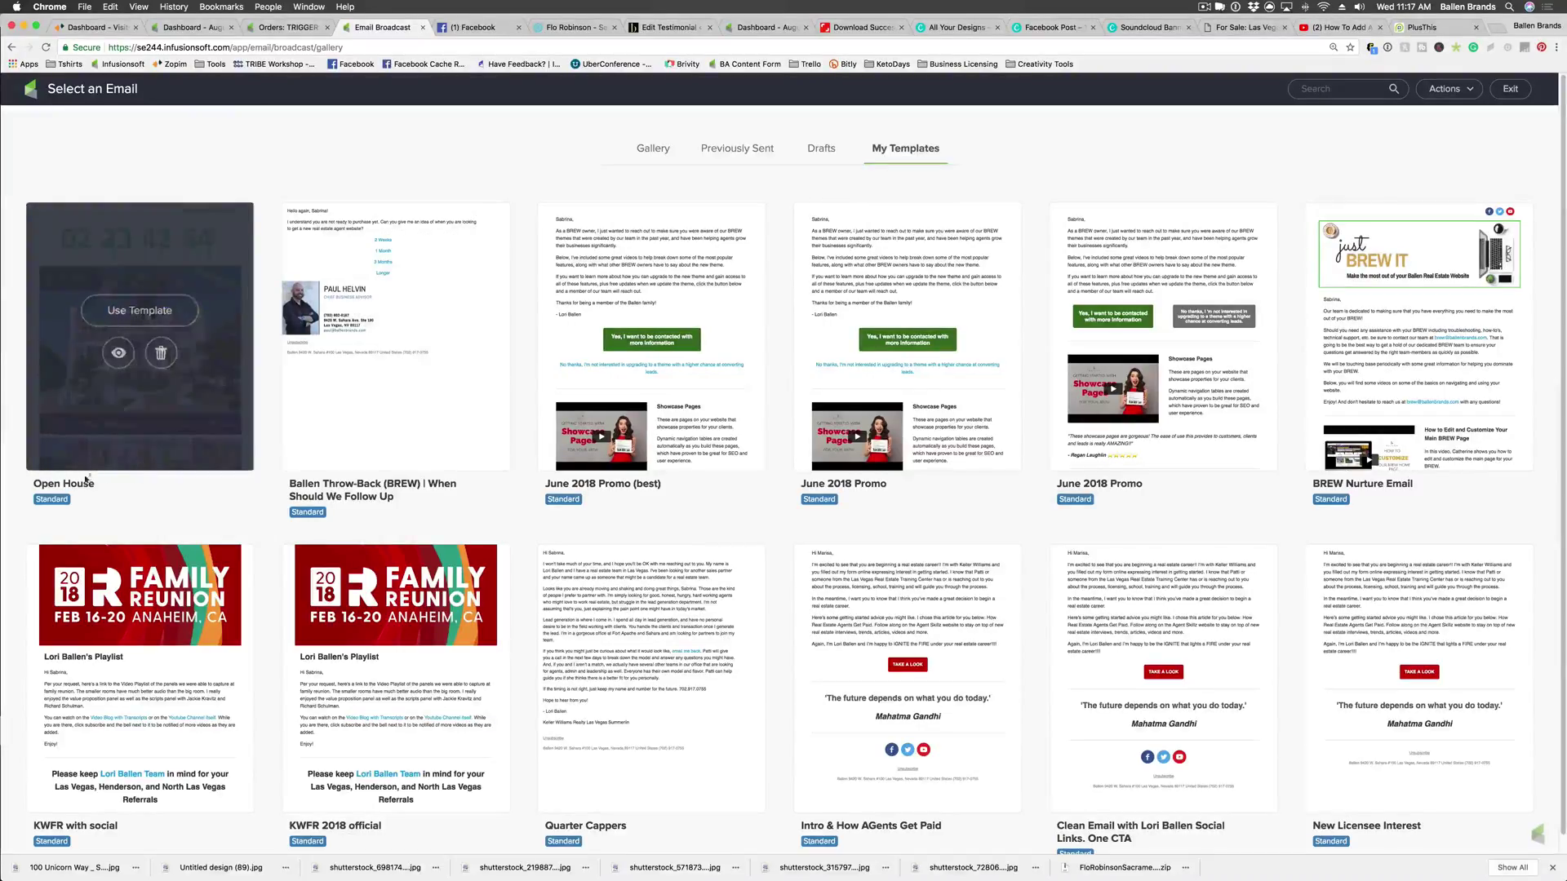
mouse_move(140, 337)
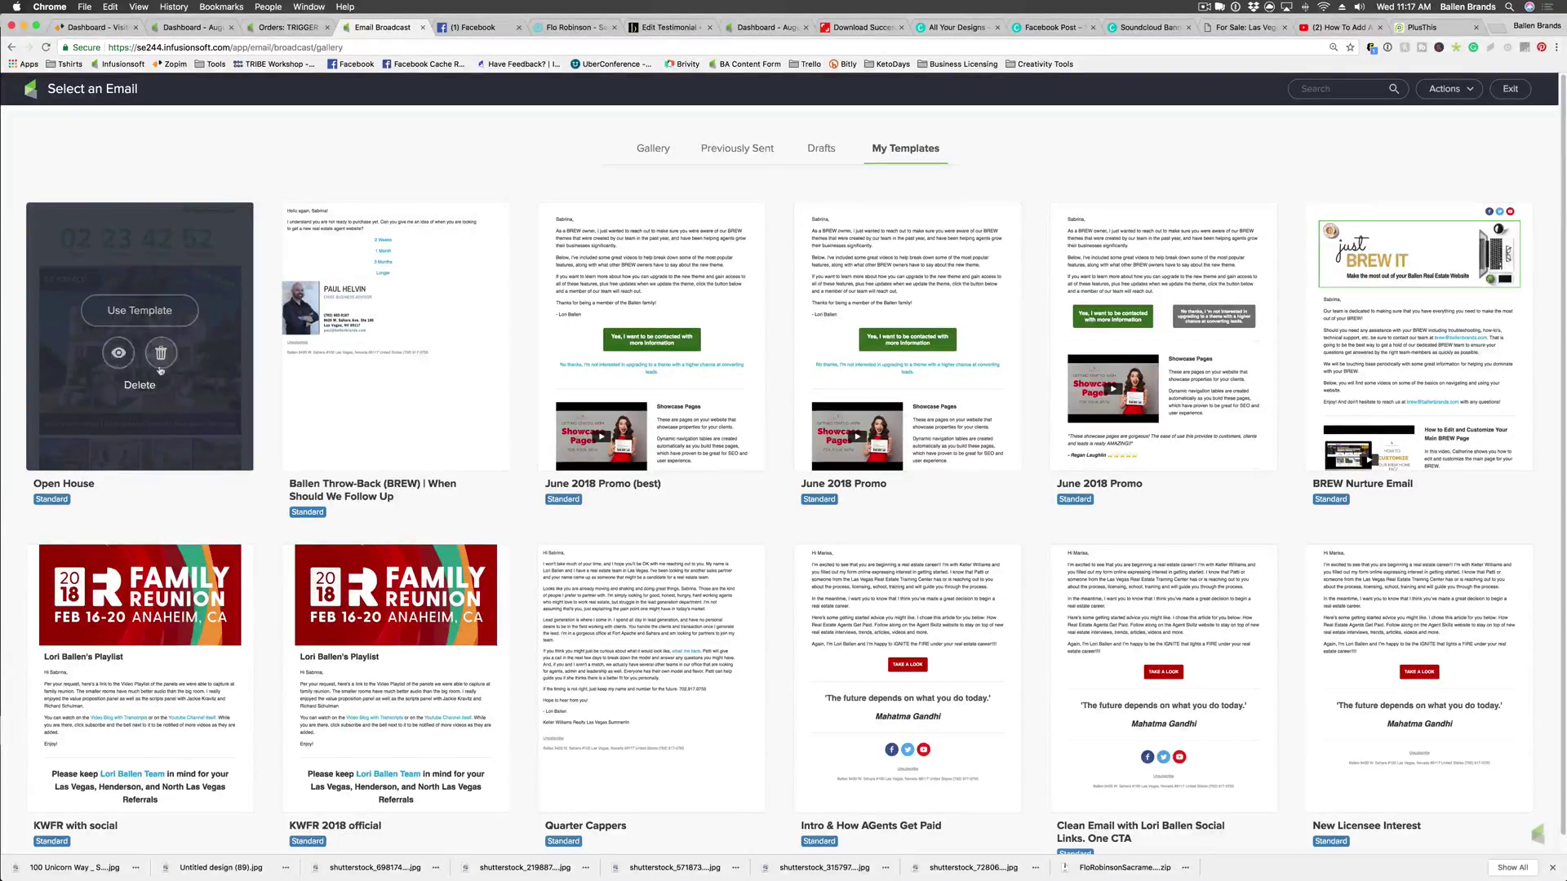
click(127, 311)
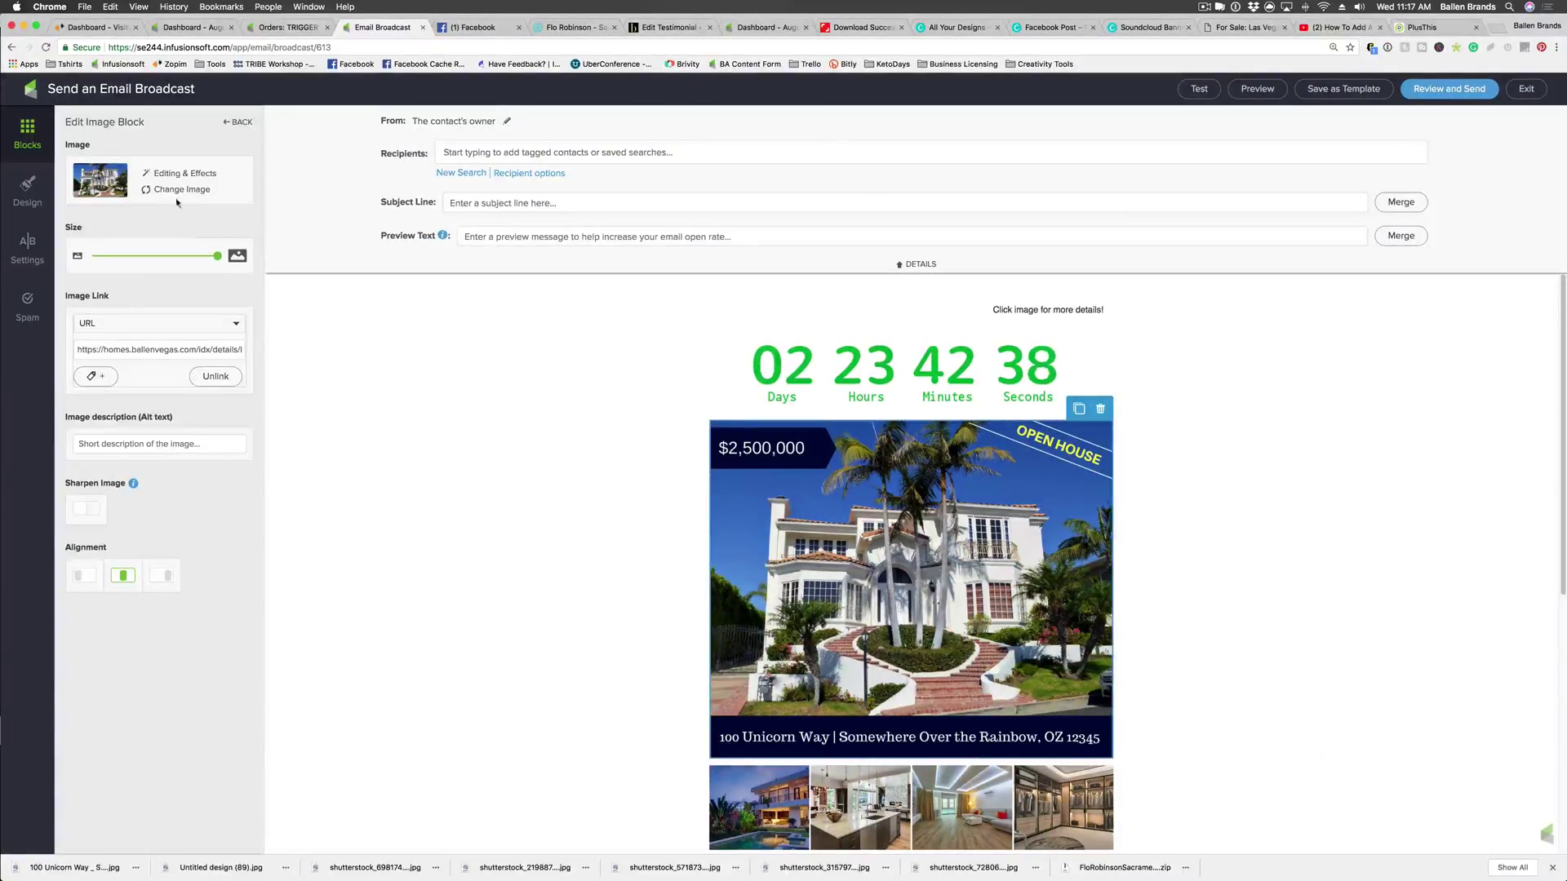
scroll(532, 517, down, 1)
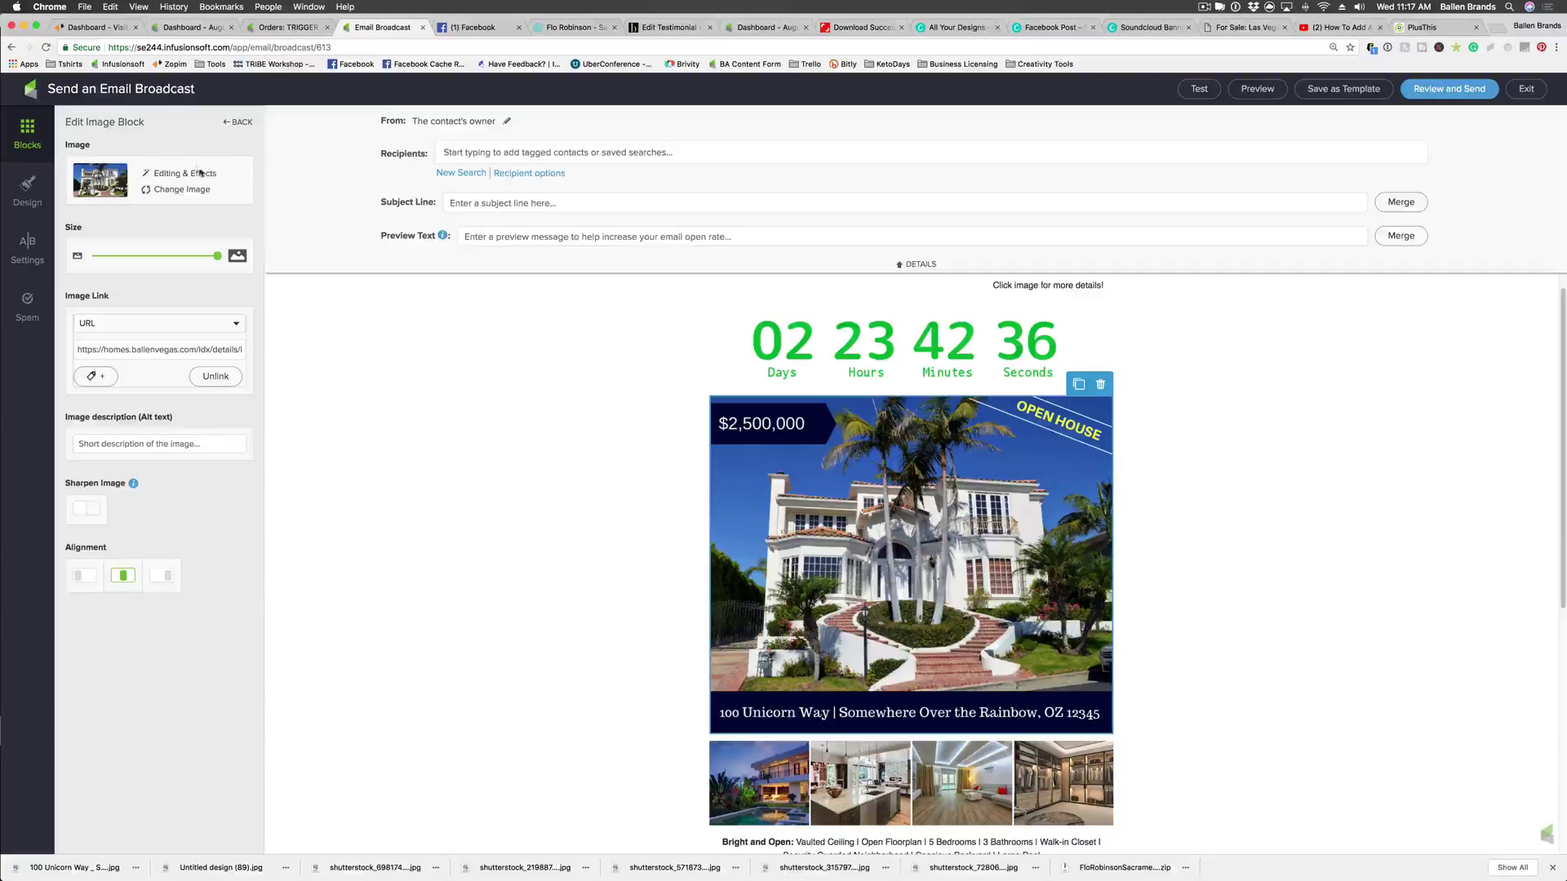
scroll(511, 445, down, 5)
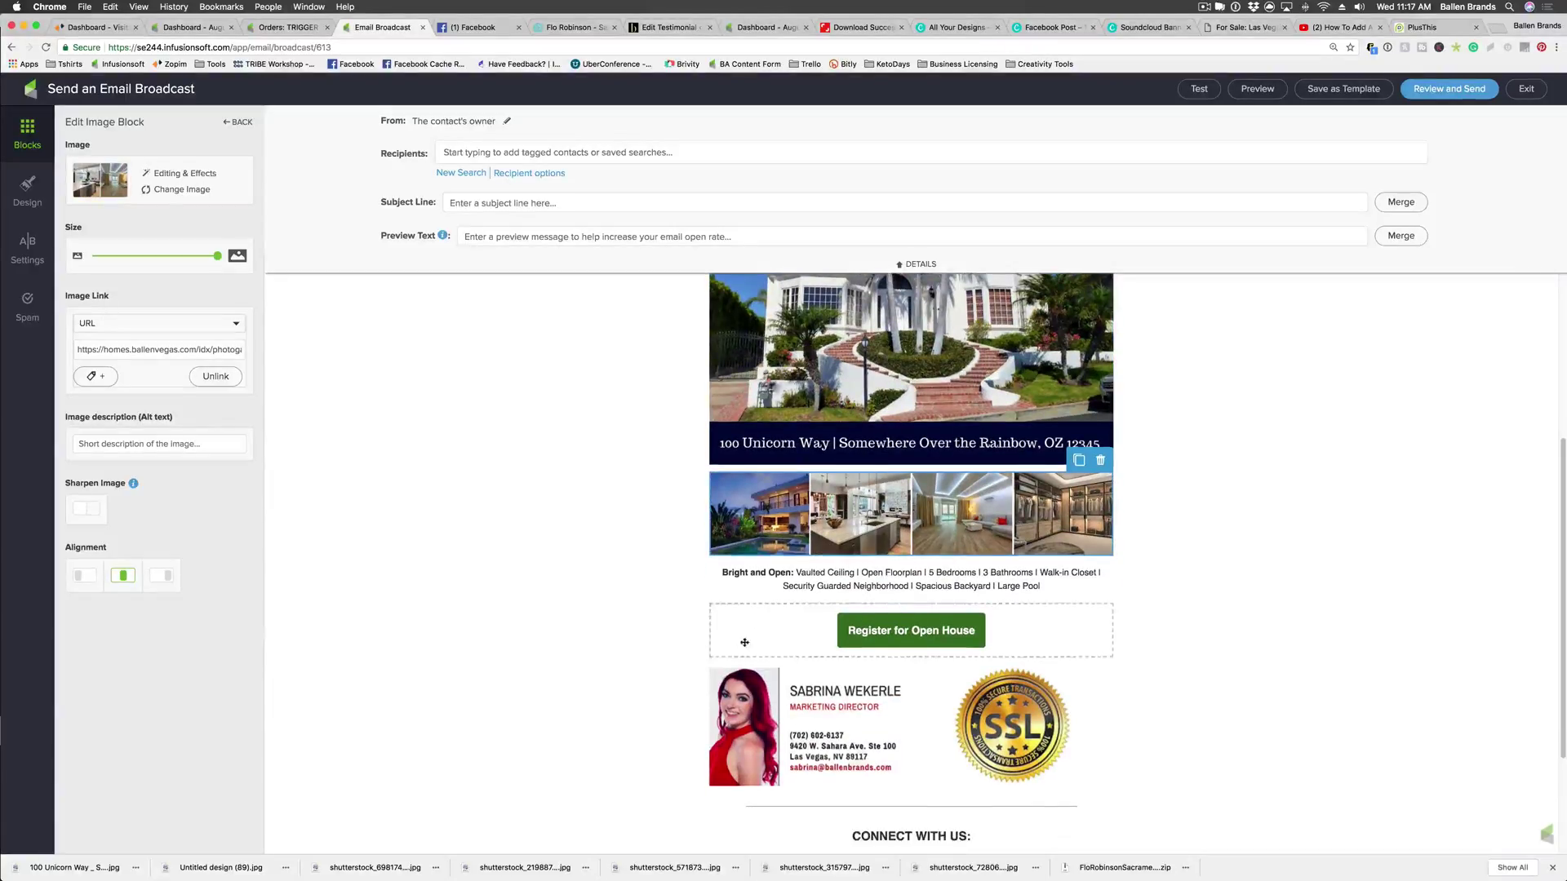
Step: Select the property features caption, then the Register for Open House button block
click(883, 573)
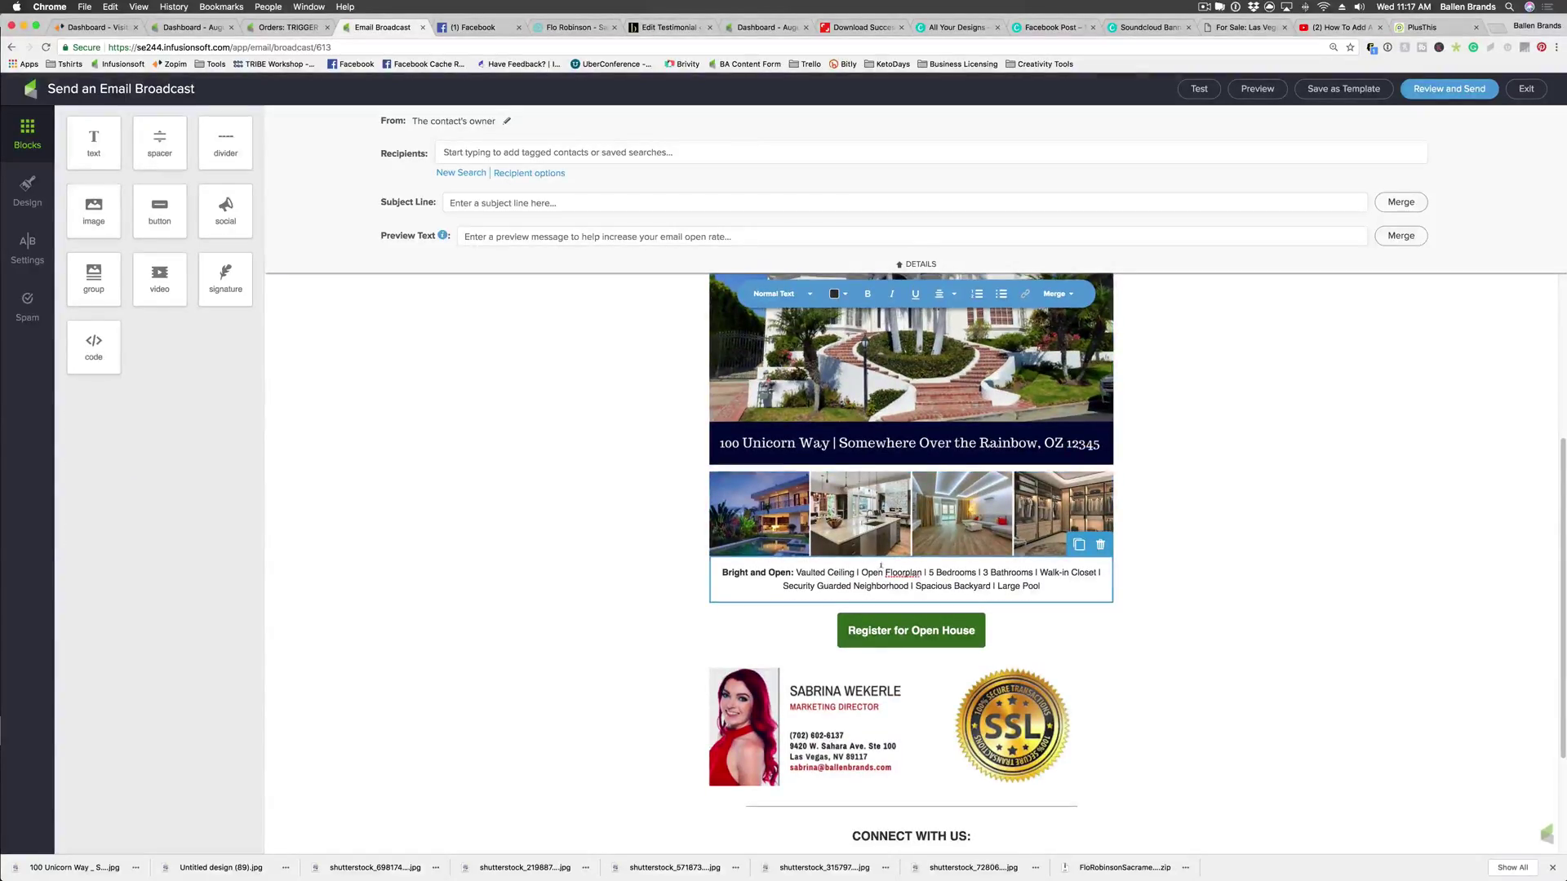
scroll(907, 575, down, 1)
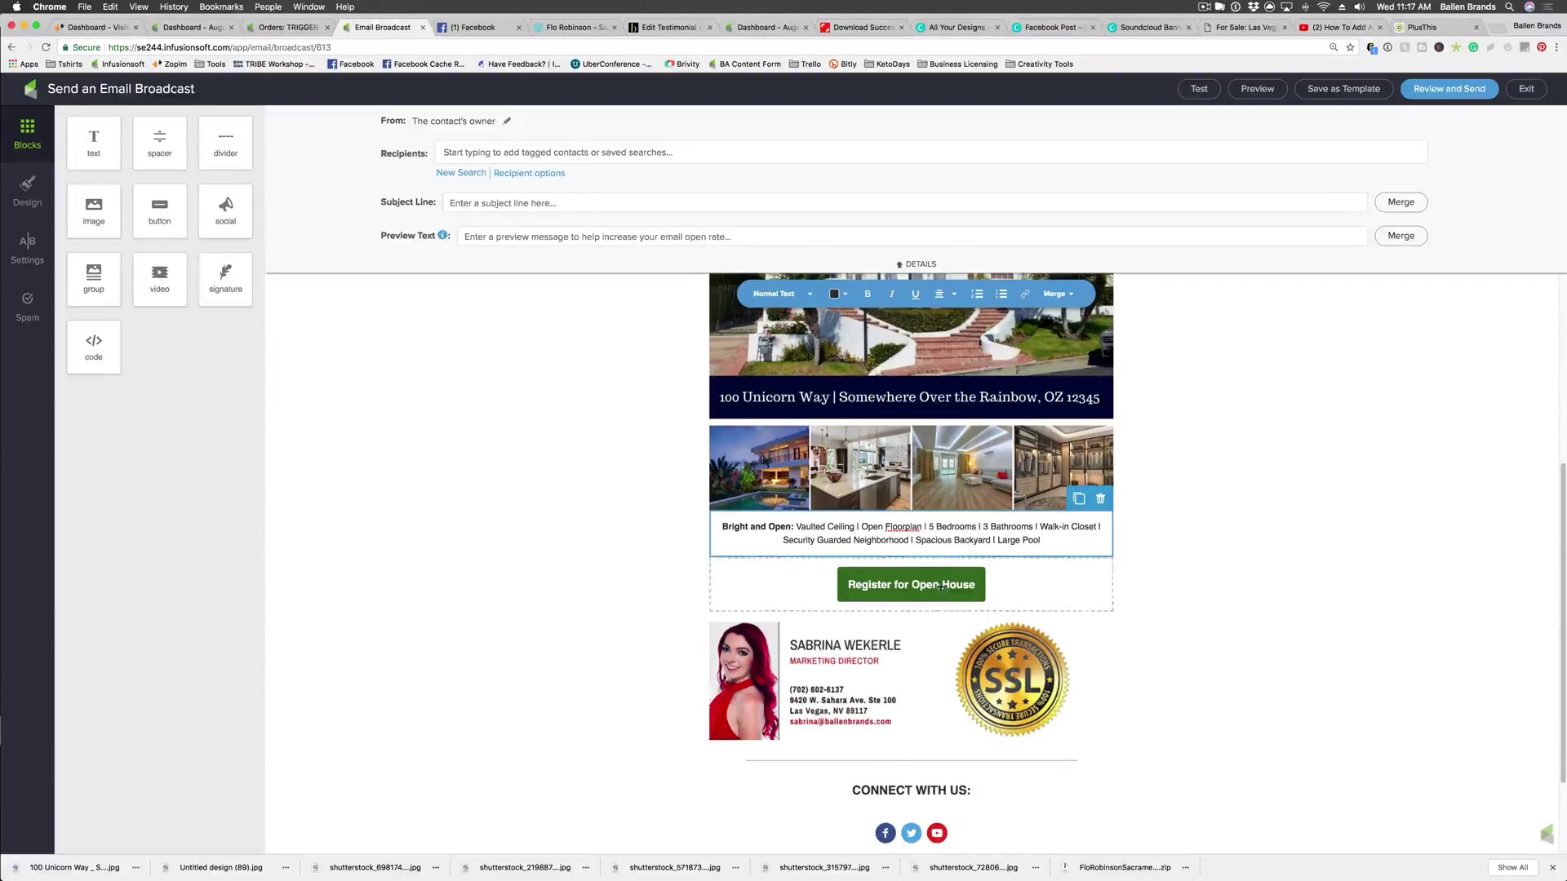
click(940, 586)
scroll(654, 662, down, 1)
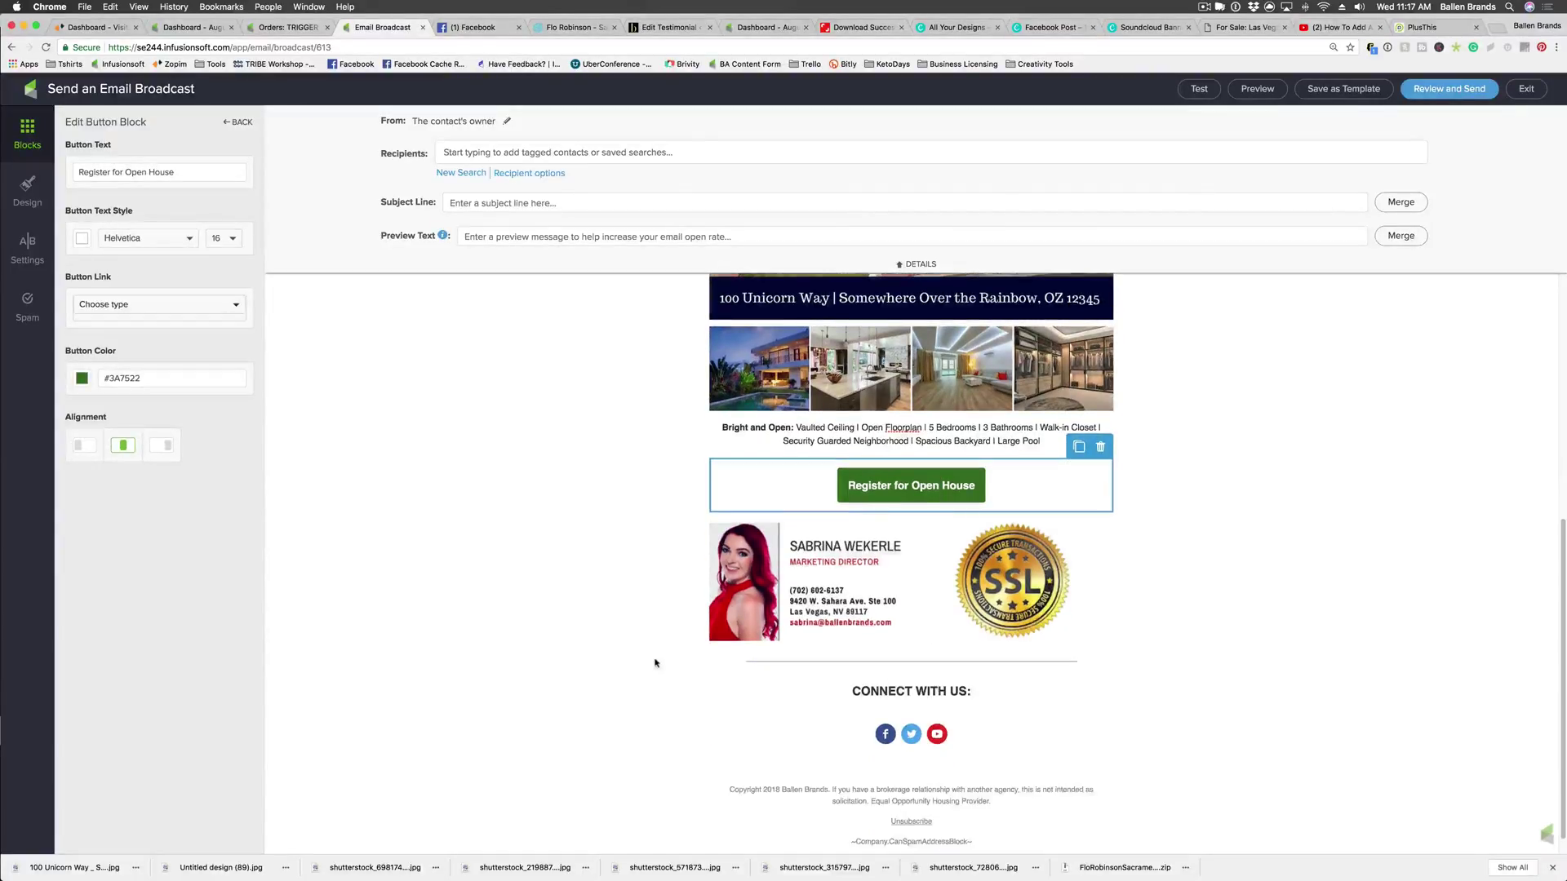
scroll(672, 658, up, 5)
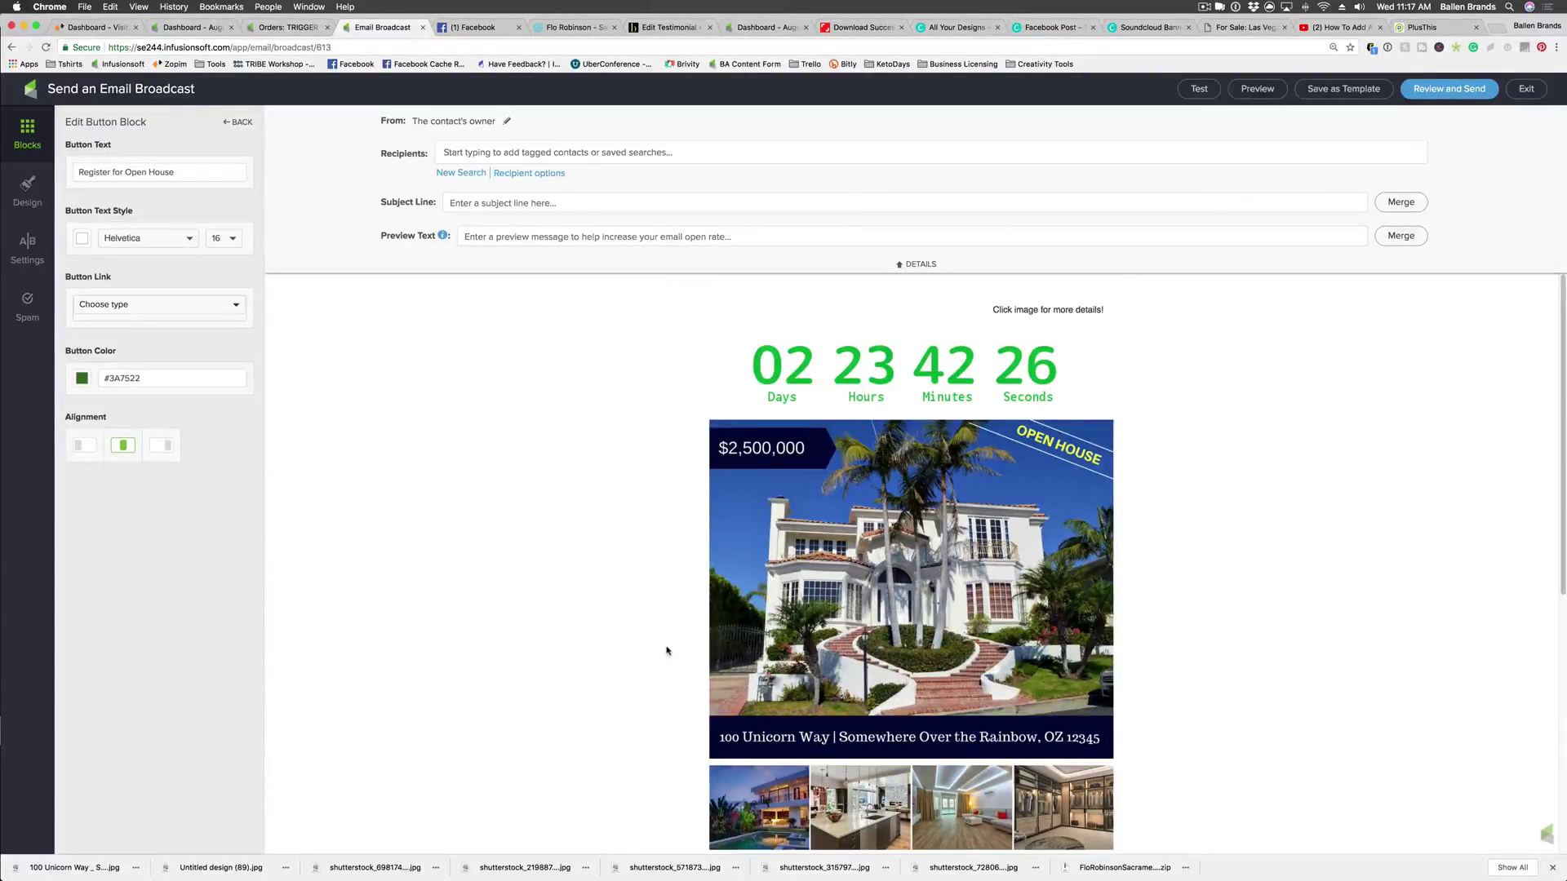